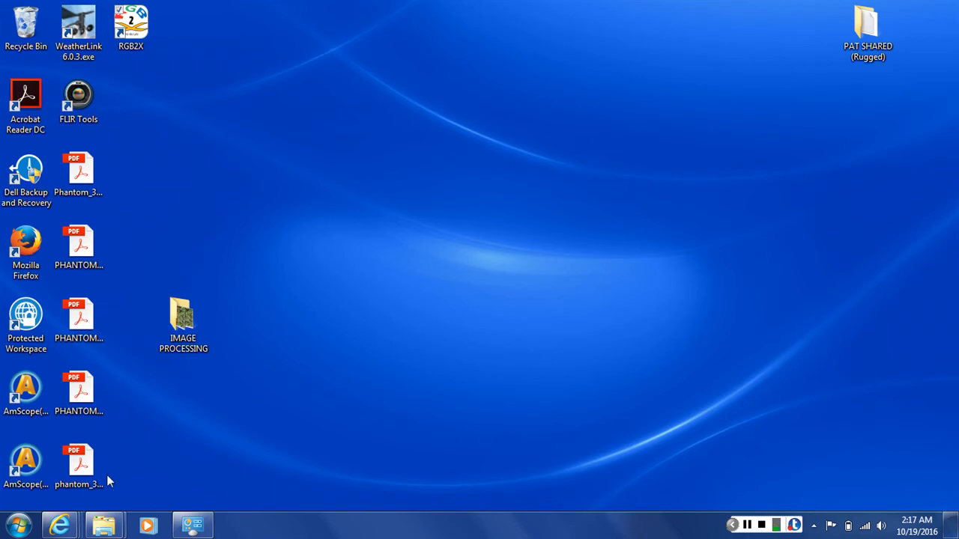
Step: Launch RGB2X from the list of installed programs and close it again
click(20, 527)
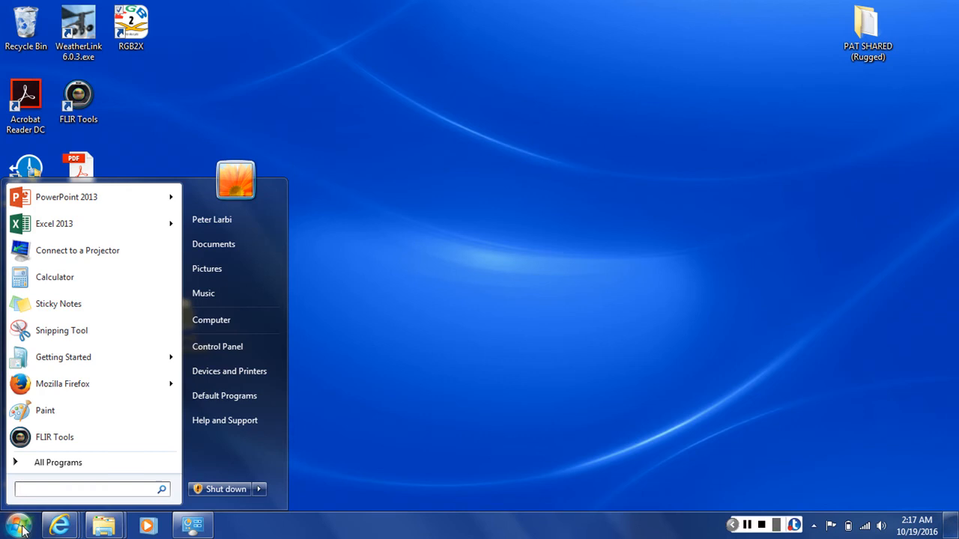
click(71, 468)
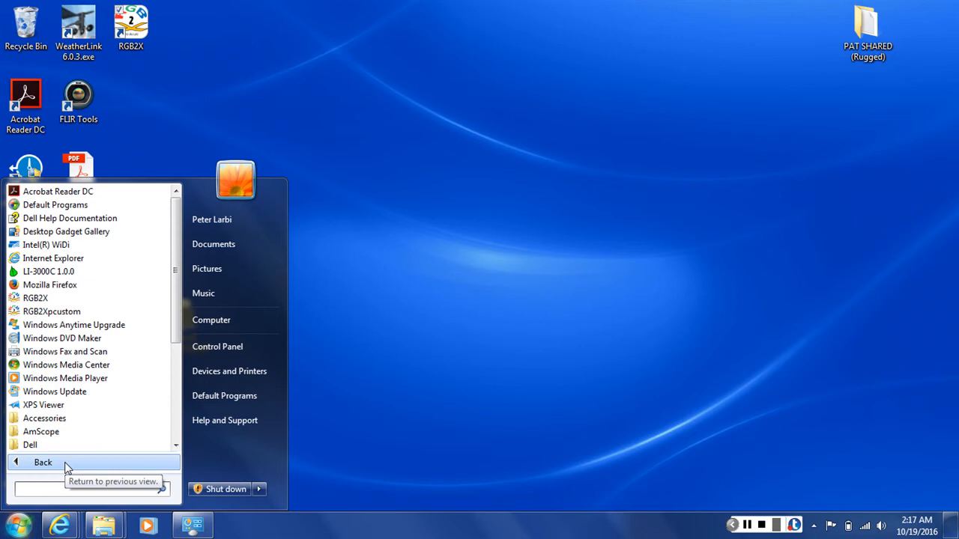
click(66, 467)
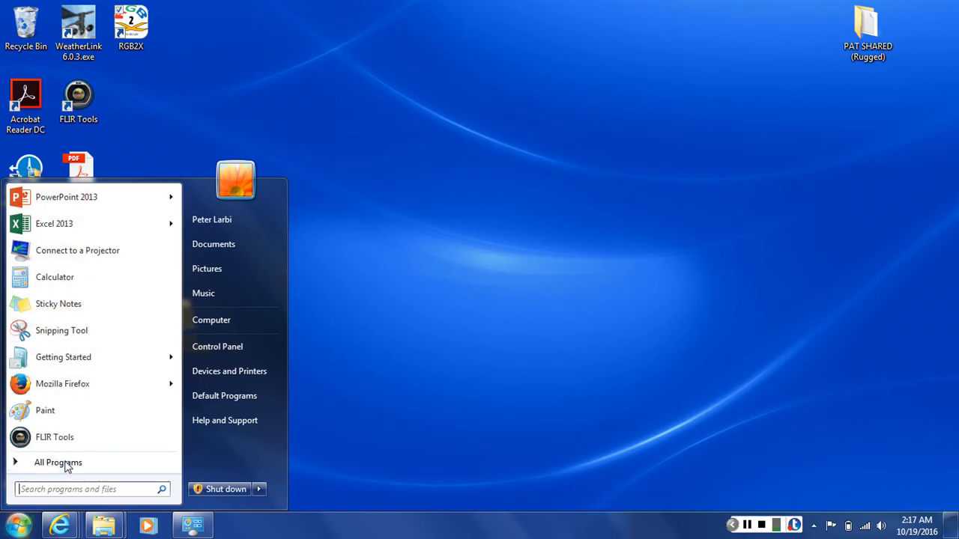
click(66, 463)
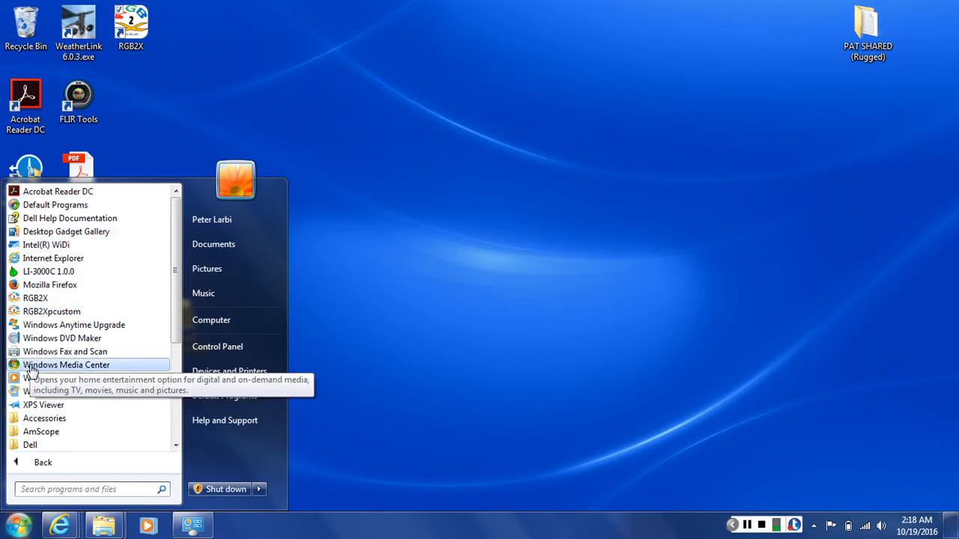
click(42, 300)
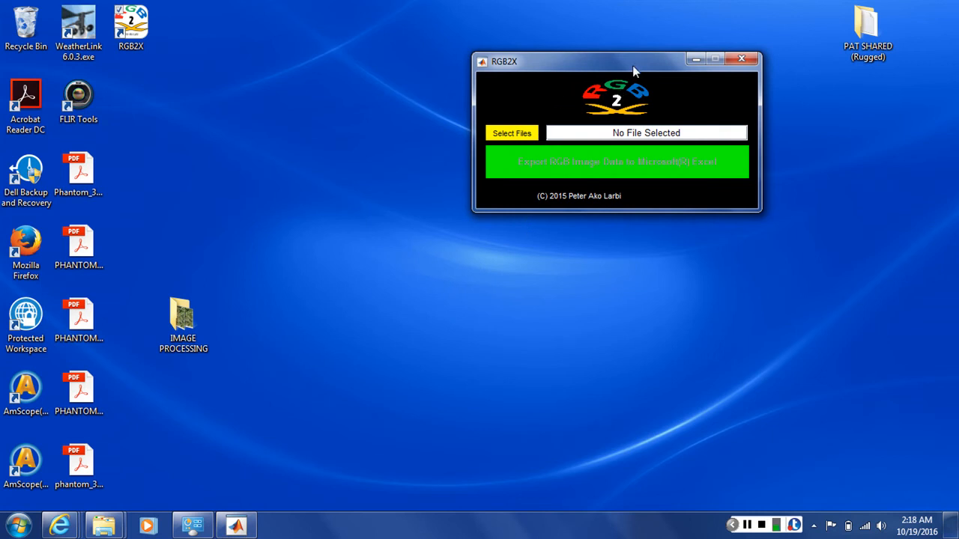
click(742, 59)
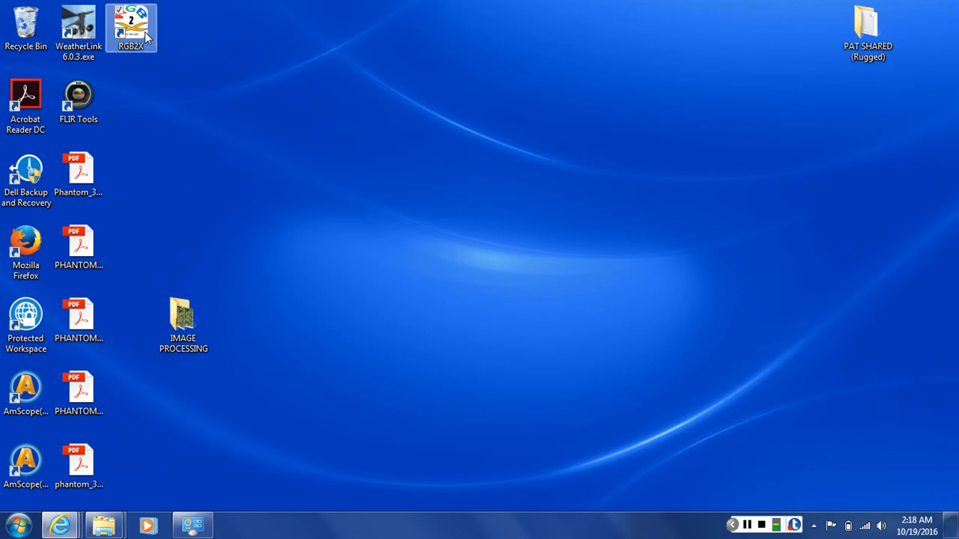
Step: Move the RGB2X shortcut to the middle of the desktop, launch the program from it and reposition its window
drag(144, 31, 496, 193)
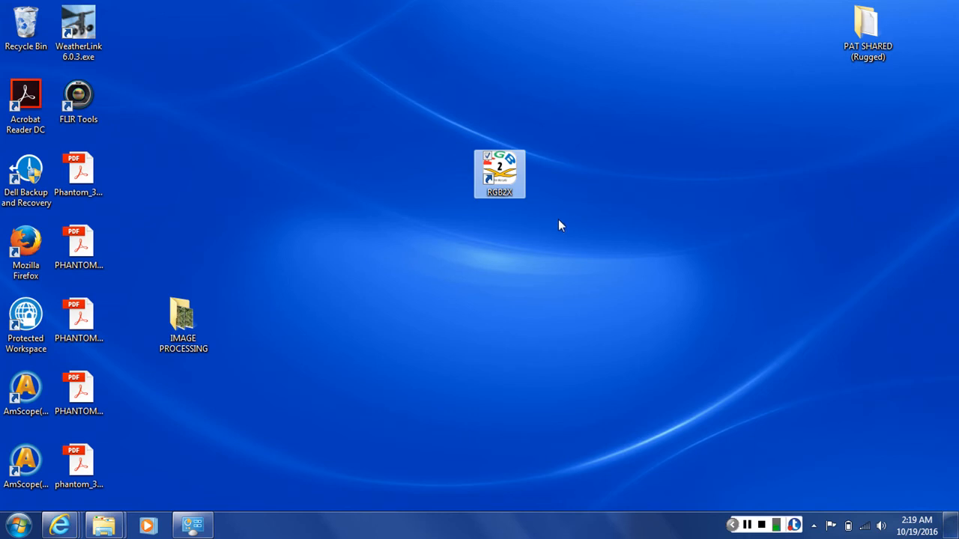
double_click(514, 182)
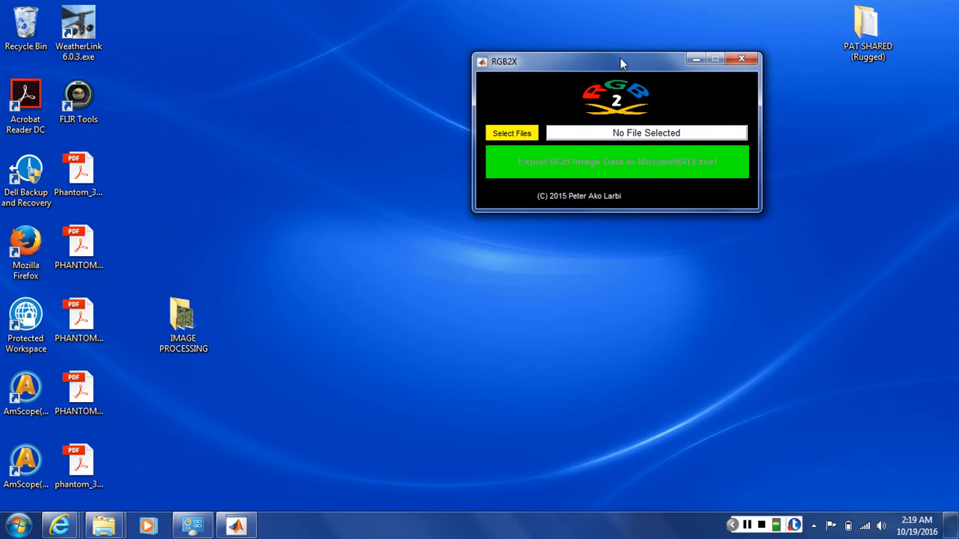
drag(621, 57, 497, 60)
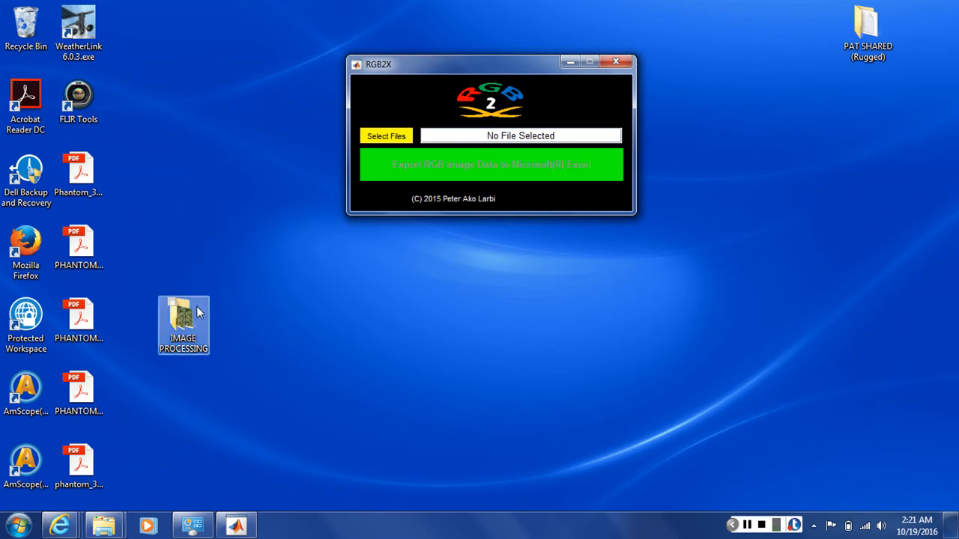
Step: Open the IMAGE PROCESSING desktop folder in a restored window and place it below the RGB2X window
drag(188, 318, 345, 317)
double_click(338, 317)
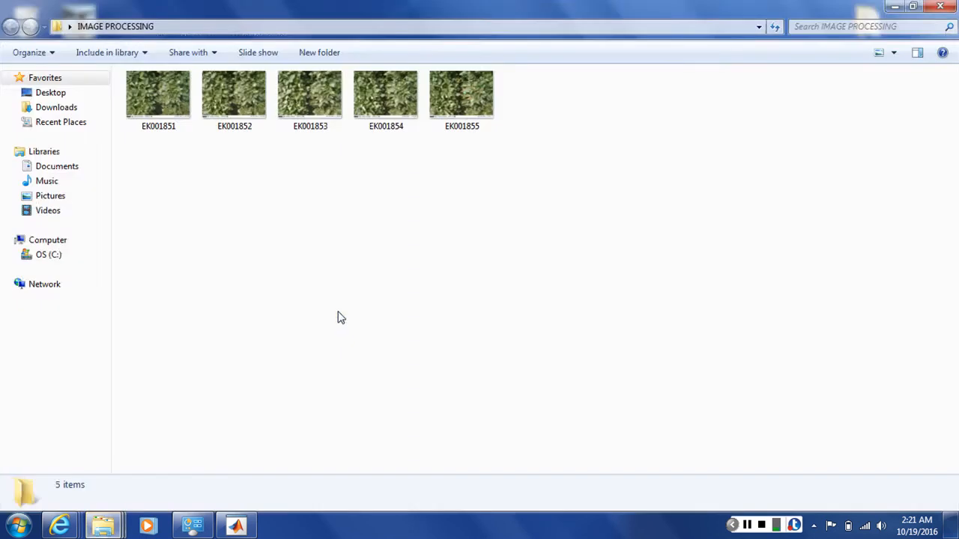
click(913, 6)
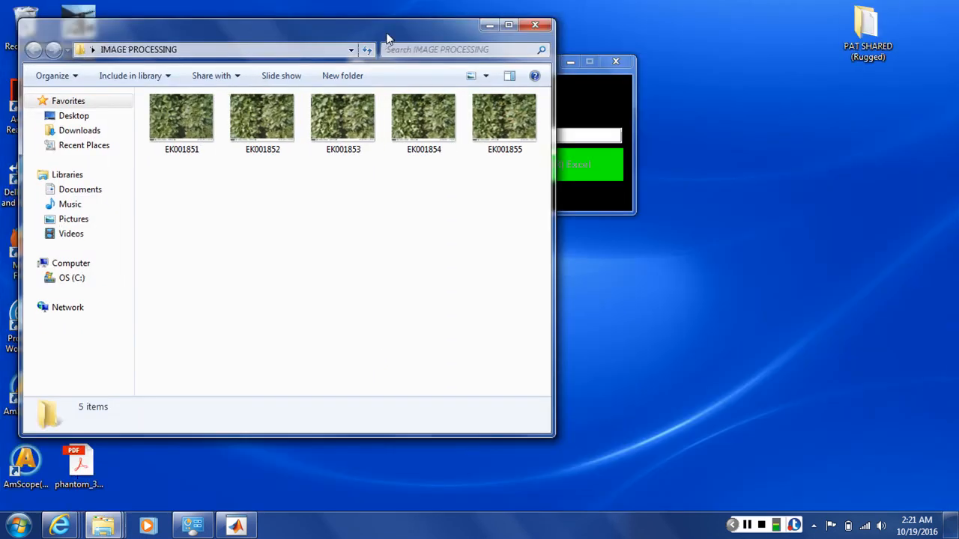
drag(385, 32, 373, 105)
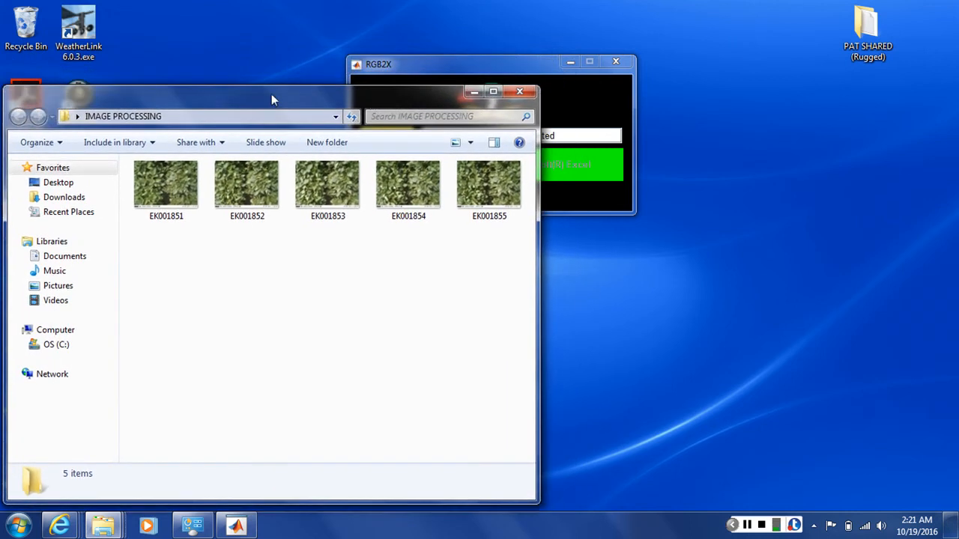
drag(272, 86, 483, 238)
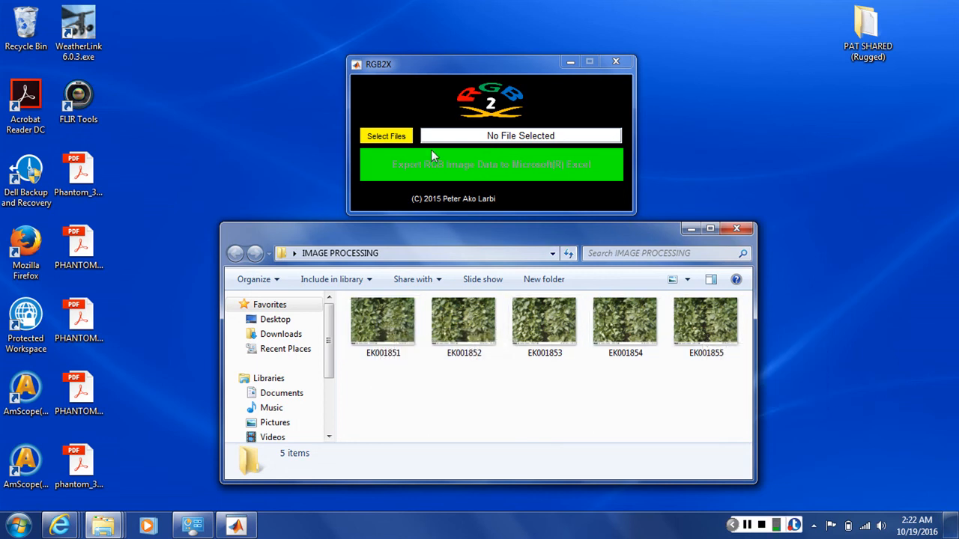
Step: Start file selection in RGB2X for multiple files and browse to the IMAGE PROCESSING folder on the Desktop
click(399, 108)
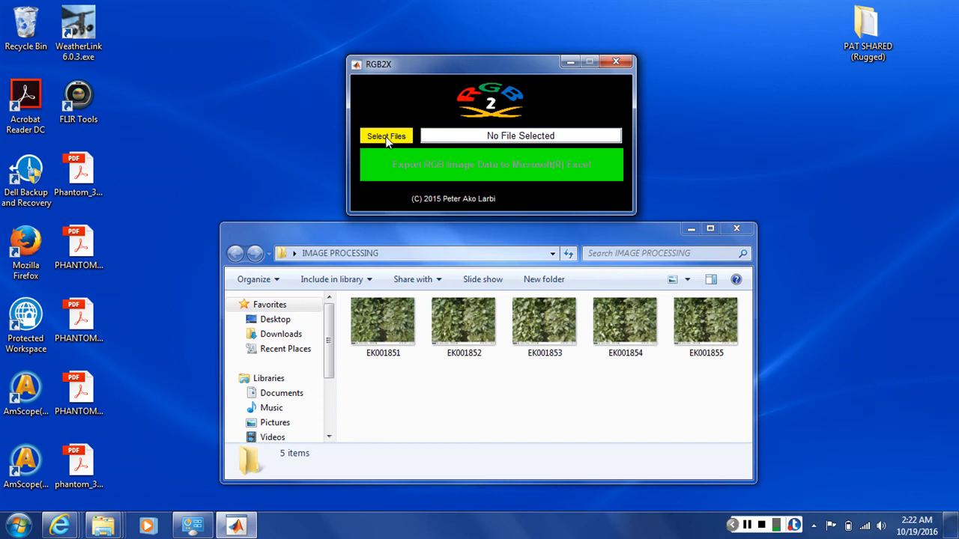
click(387, 137)
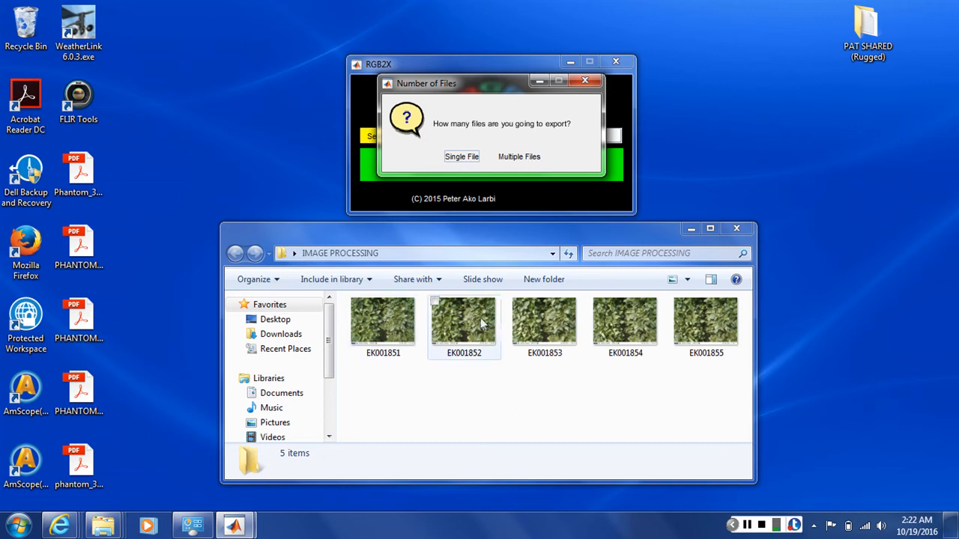
click(524, 158)
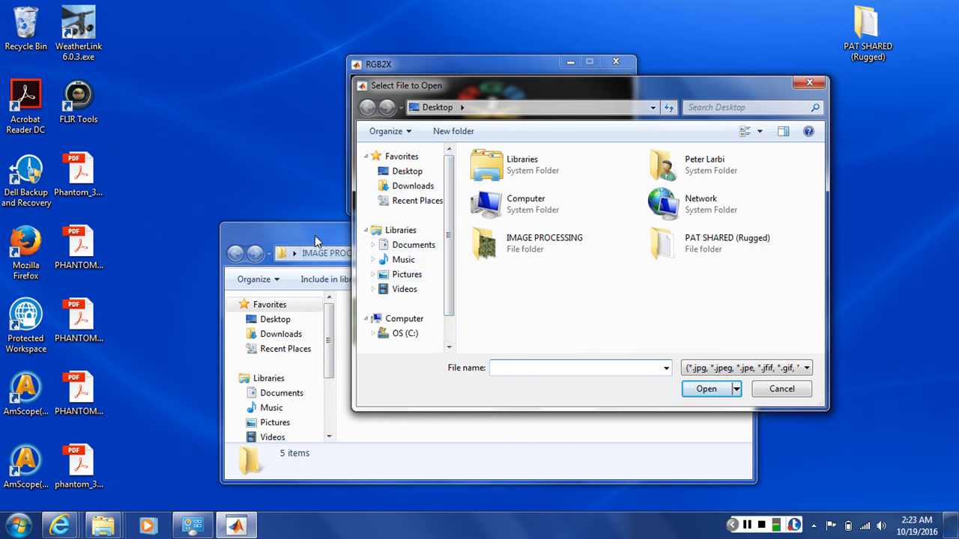
click(408, 172)
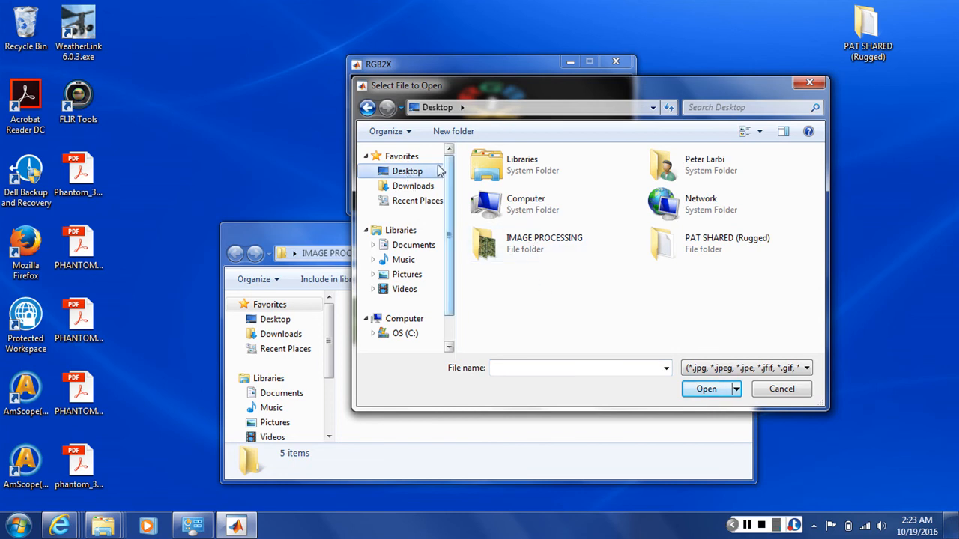
double_click(533, 249)
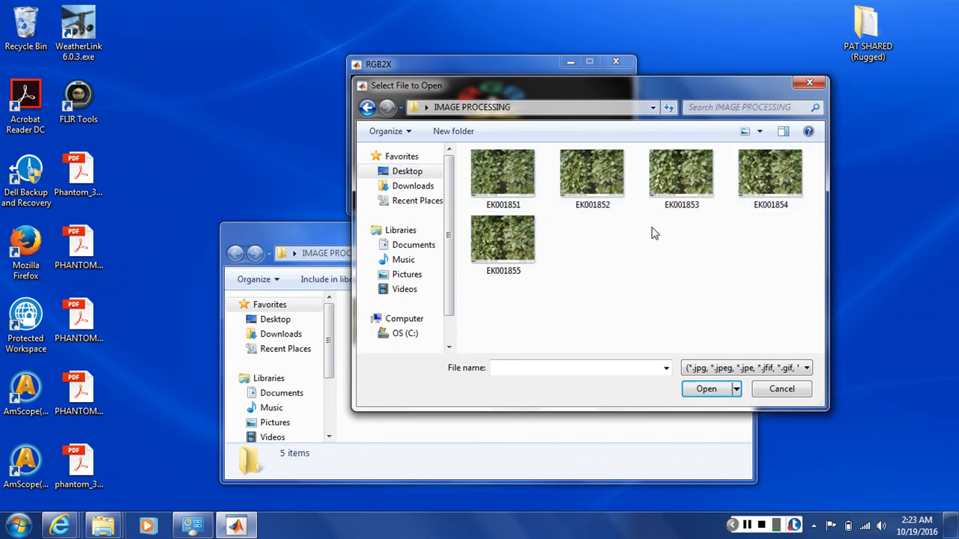
Step: Select images EK001851 to EK001855 individually and again with a selection box, then clear the selection
click(517, 184)
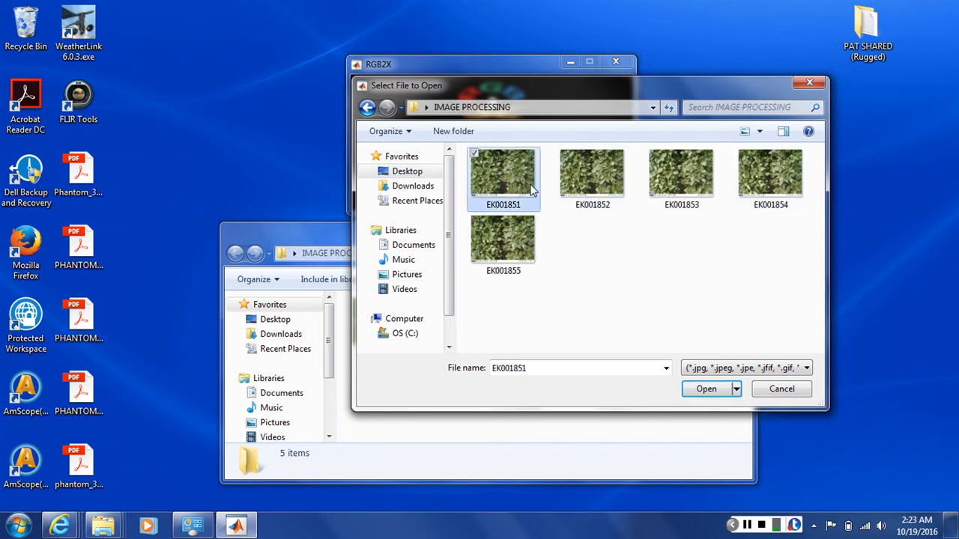
ctrl+click(605, 191)
ctrl+click(693, 187)
ctrl+click(757, 187)
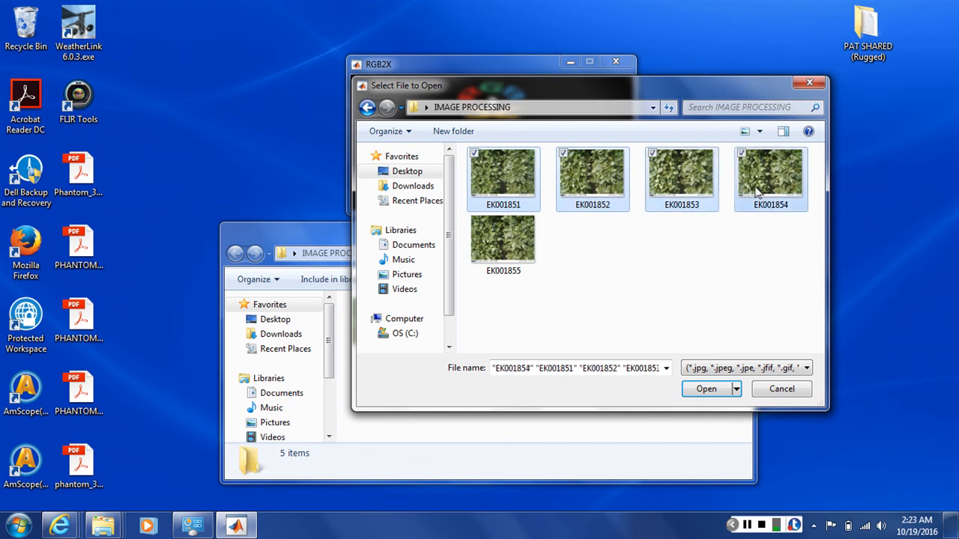
ctrl+click(528, 239)
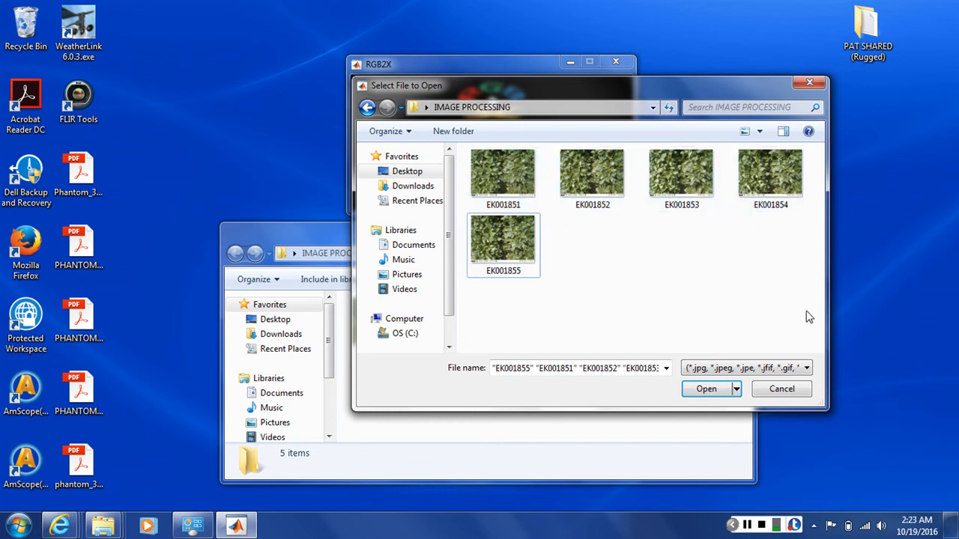
drag(807, 317, 494, 189)
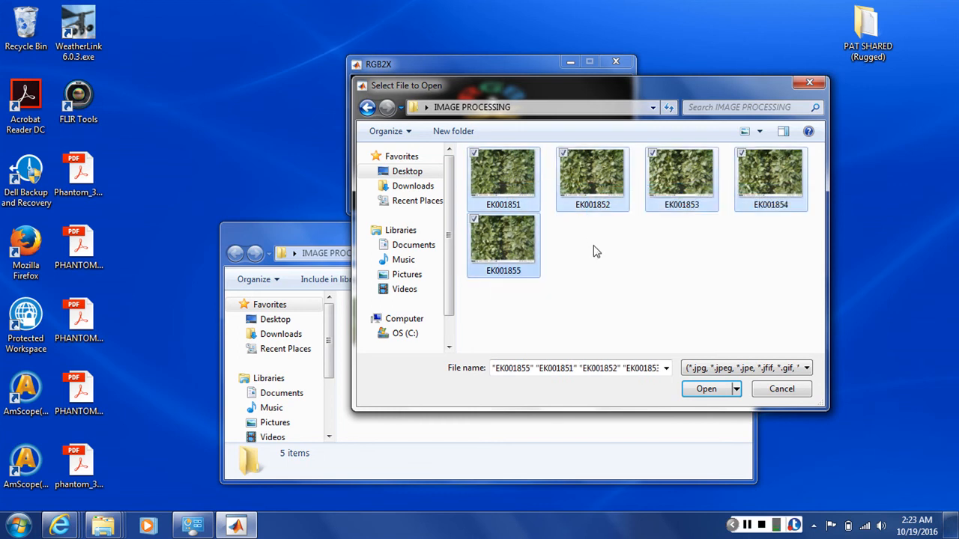
click(608, 272)
Step: Load the image range EK001851 to EK001855 into RGB2X and export its RGB data to Microsoft Excel
click(517, 188)
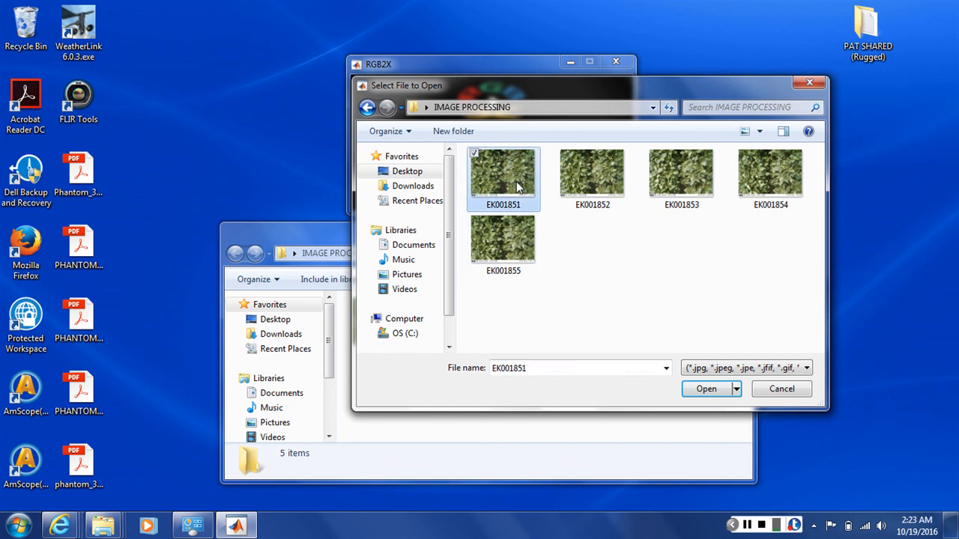
shift+click(522, 242)
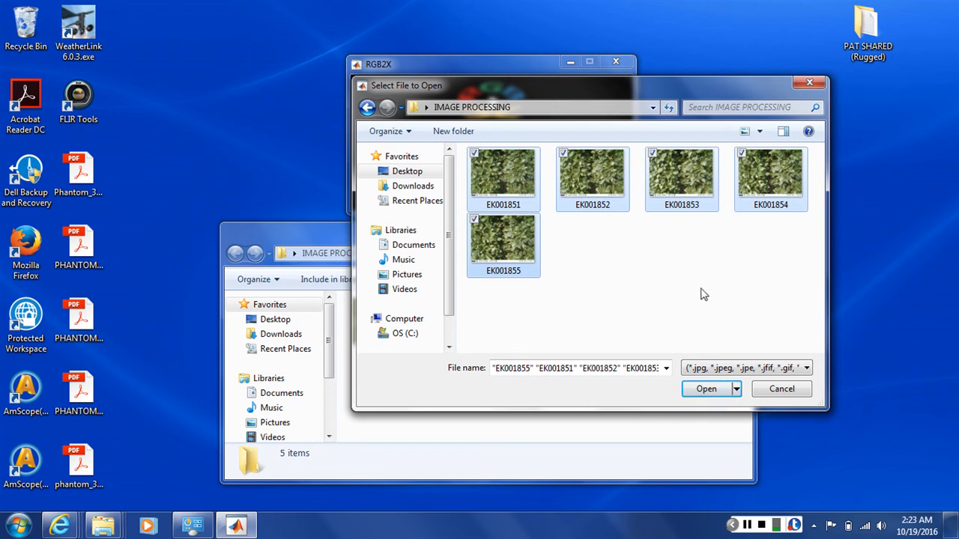
click(706, 391)
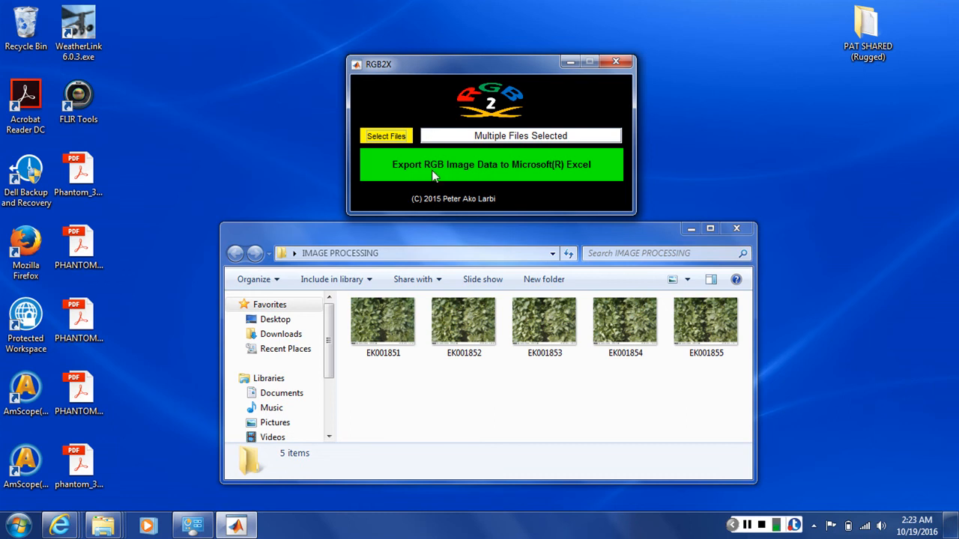
click(433, 175)
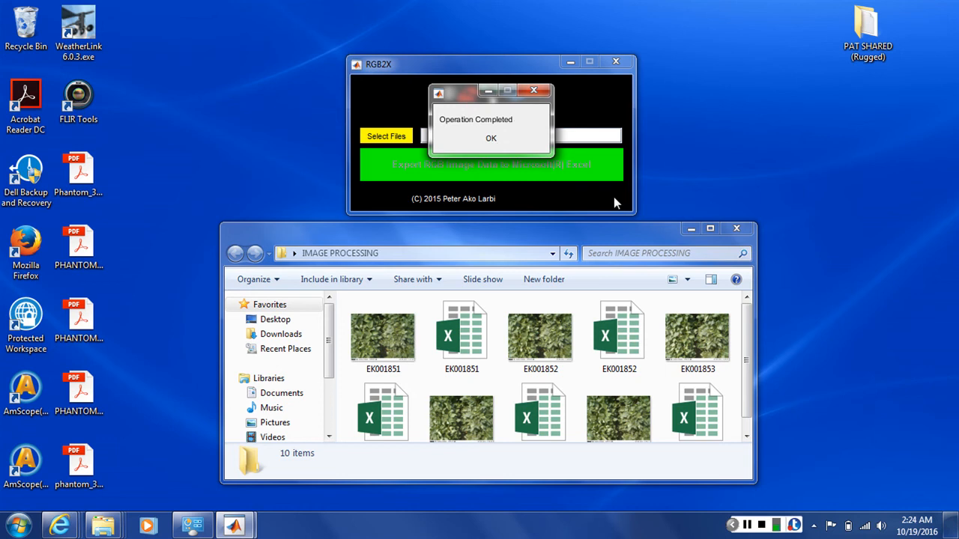
click(491, 140)
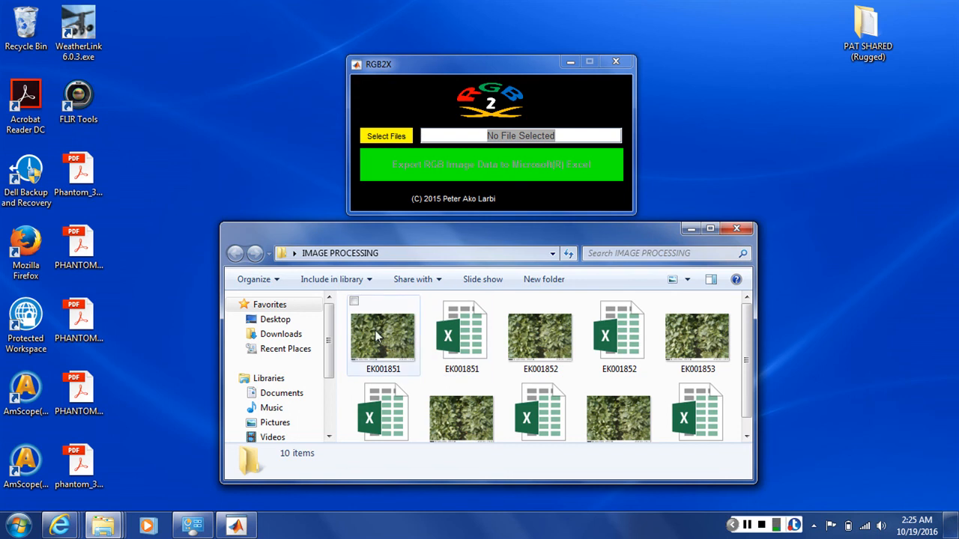
Step: Open the exported EK001851 workbook in Excel, maximized, and view its Sheet1, R, G, B and UC worksheets
double_click(462, 337)
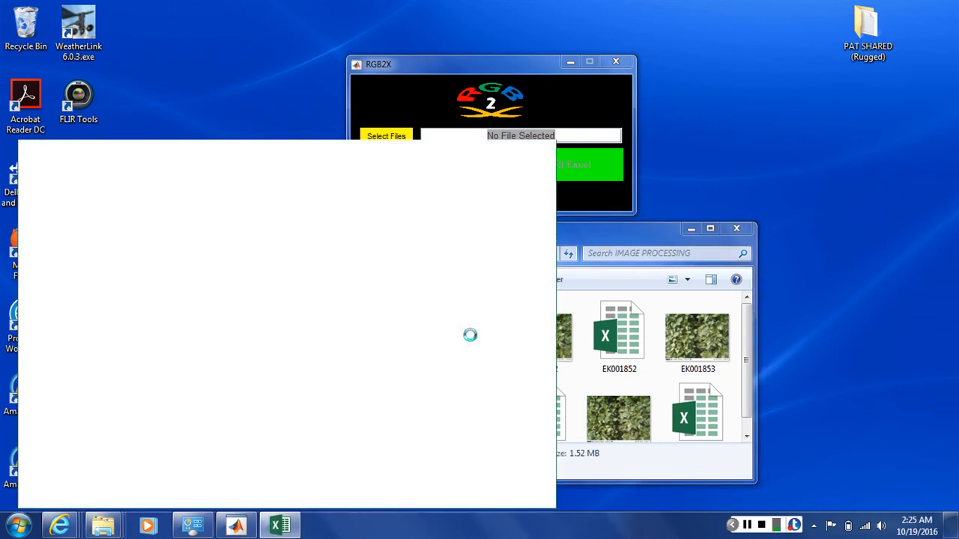
click(529, 156)
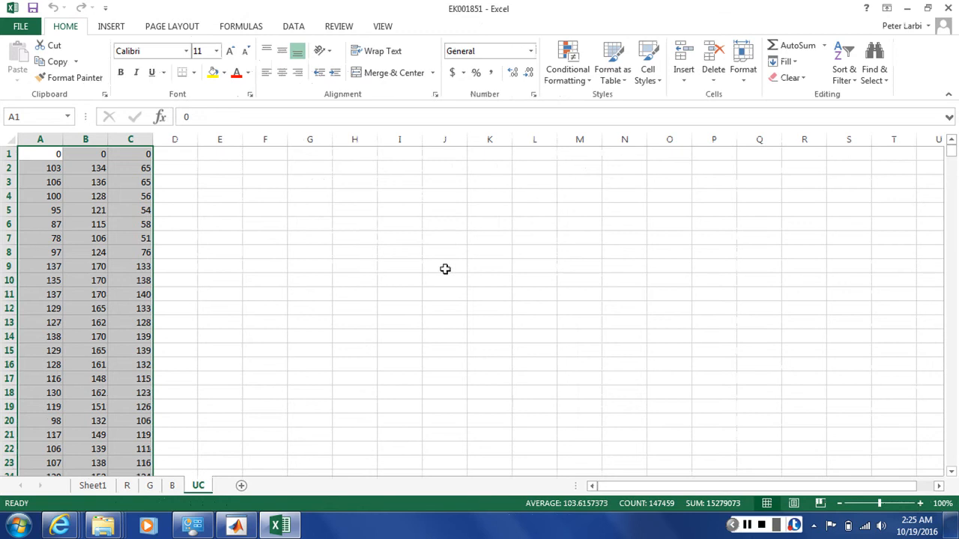
click(93, 487)
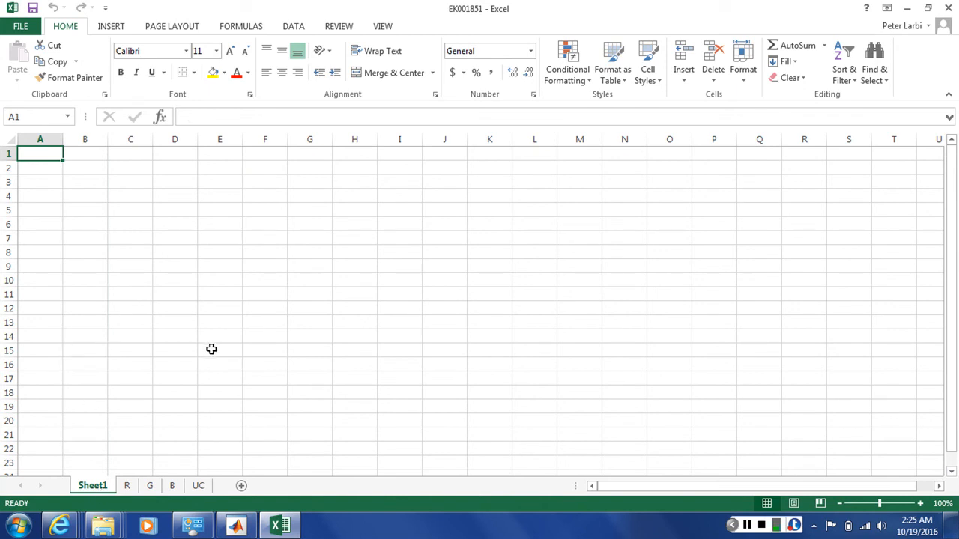
click(127, 485)
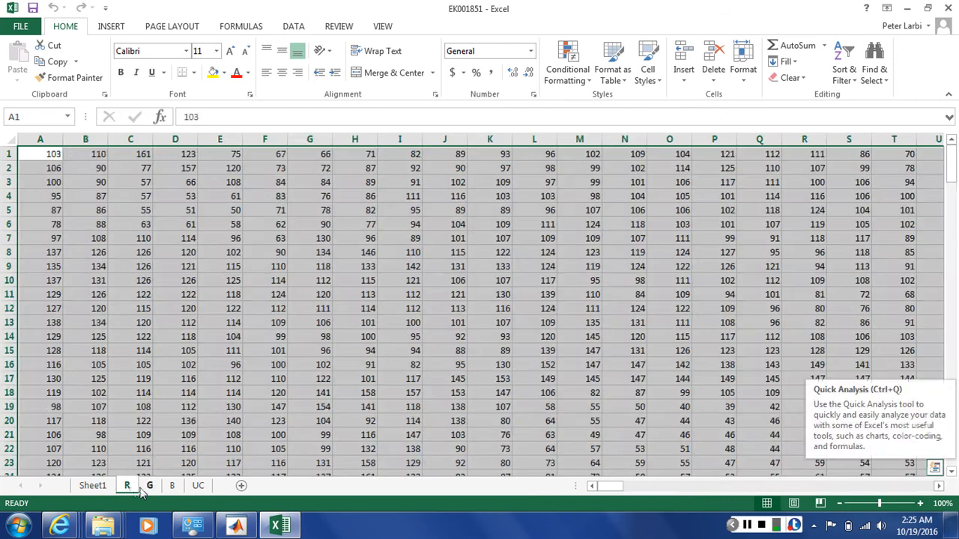
click(150, 485)
click(172, 486)
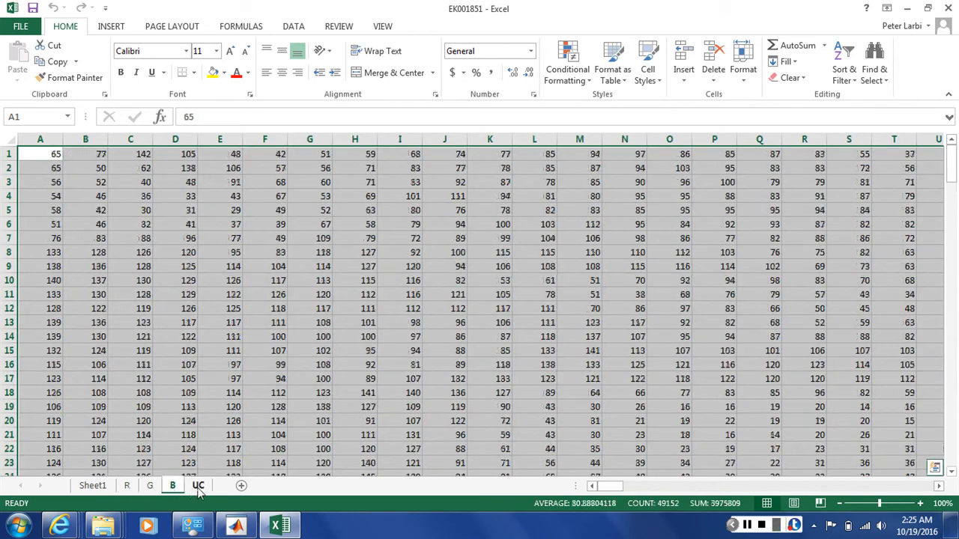
click(197, 487)
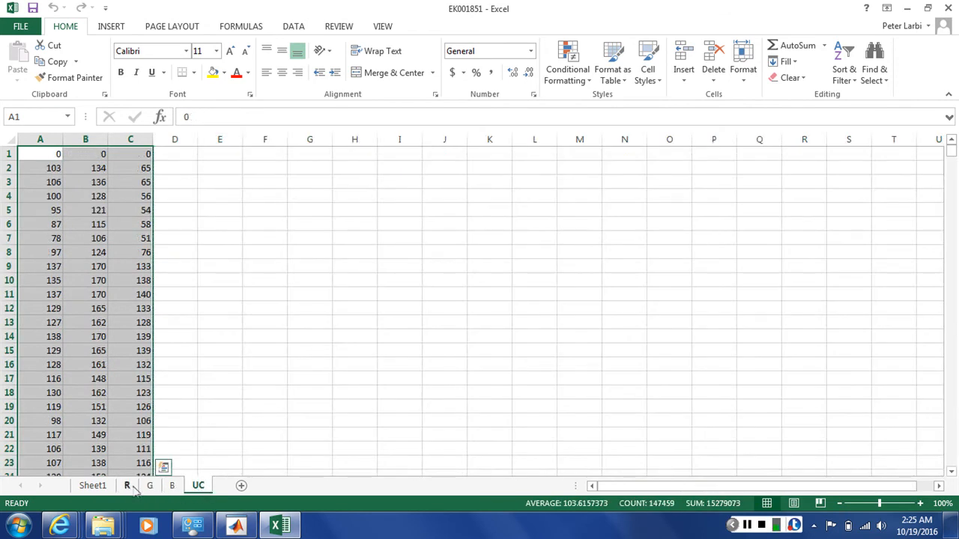
Step: Examine the extent of the pixel data on the R worksheet, from cell A1 to the last column and last row and back
click(127, 486)
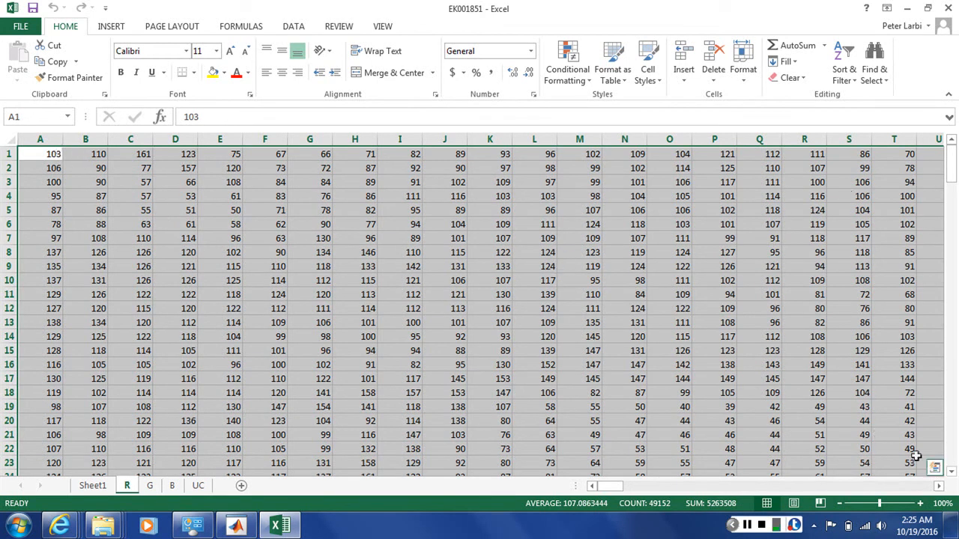
click(939, 486)
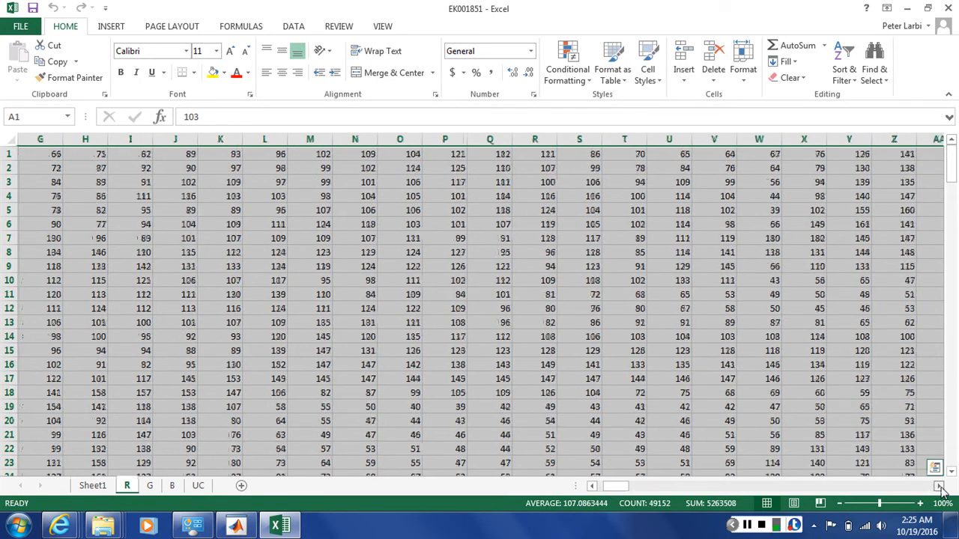
click(922, 487)
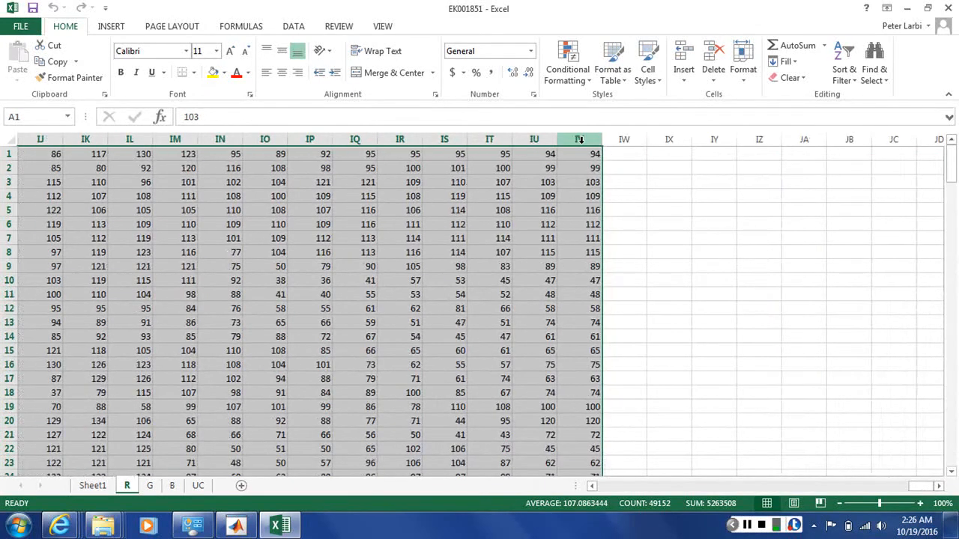
click(952, 433)
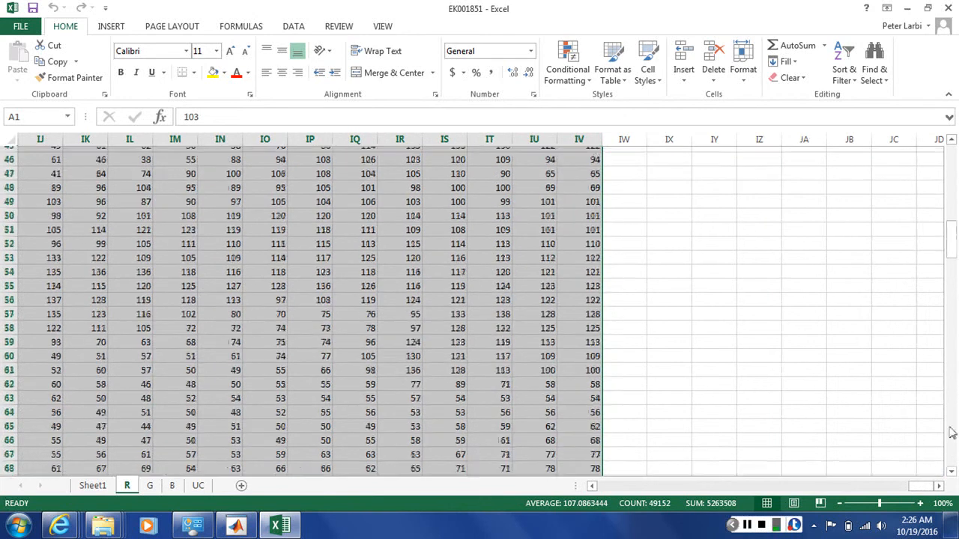
click(954, 443)
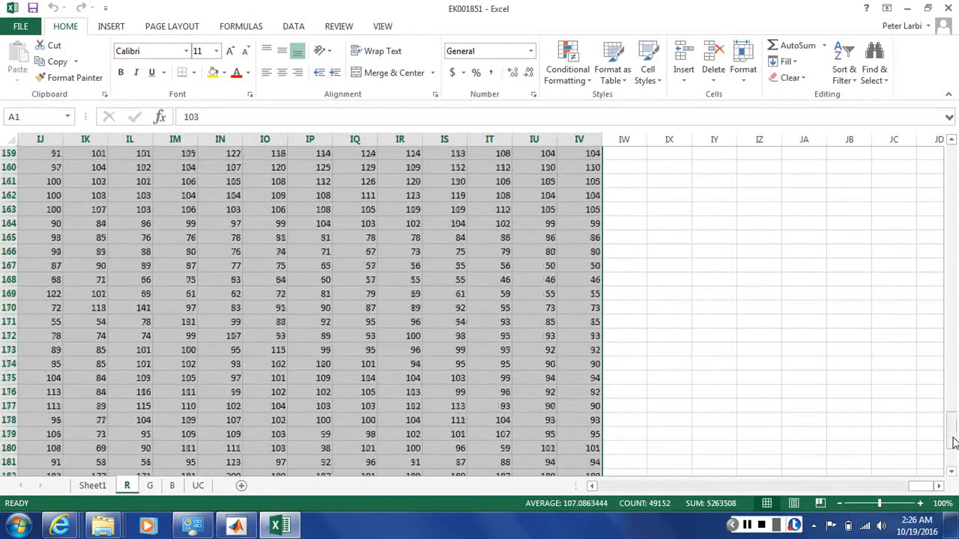
click(954, 460)
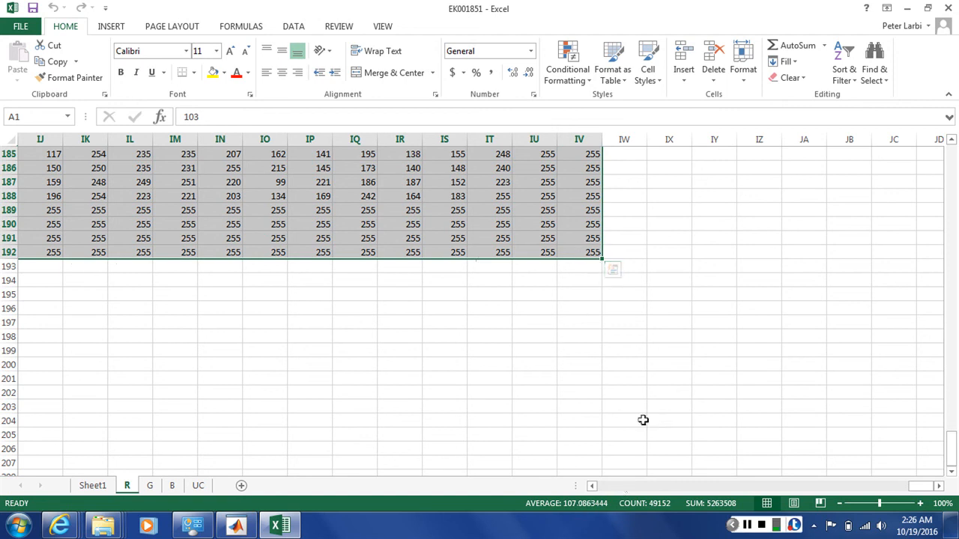
click(609, 486)
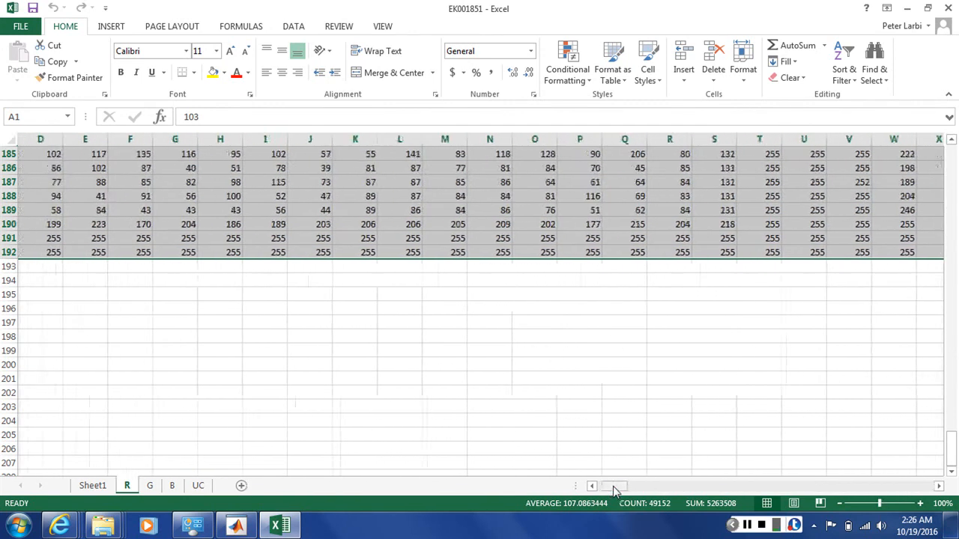
drag(613, 486, 608, 487)
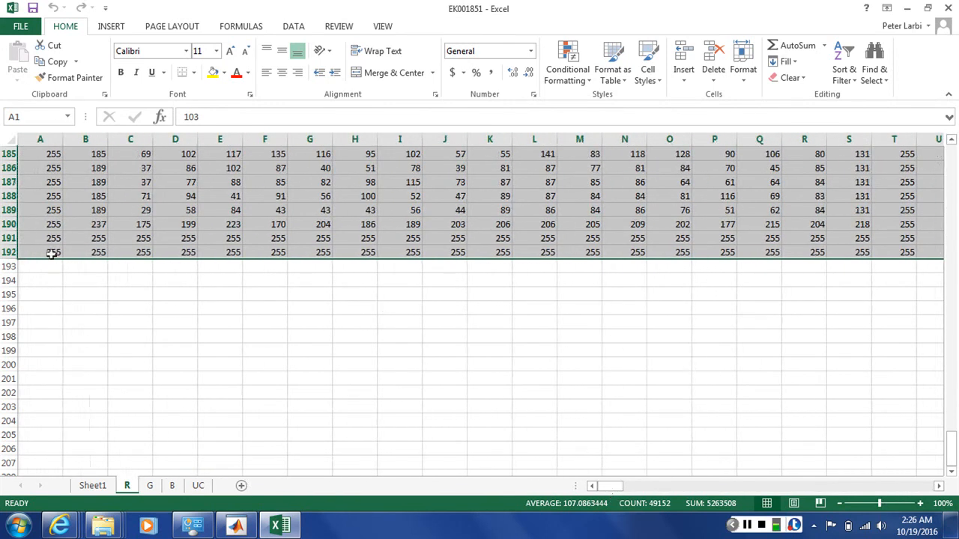
drag(955, 165, 954, 165)
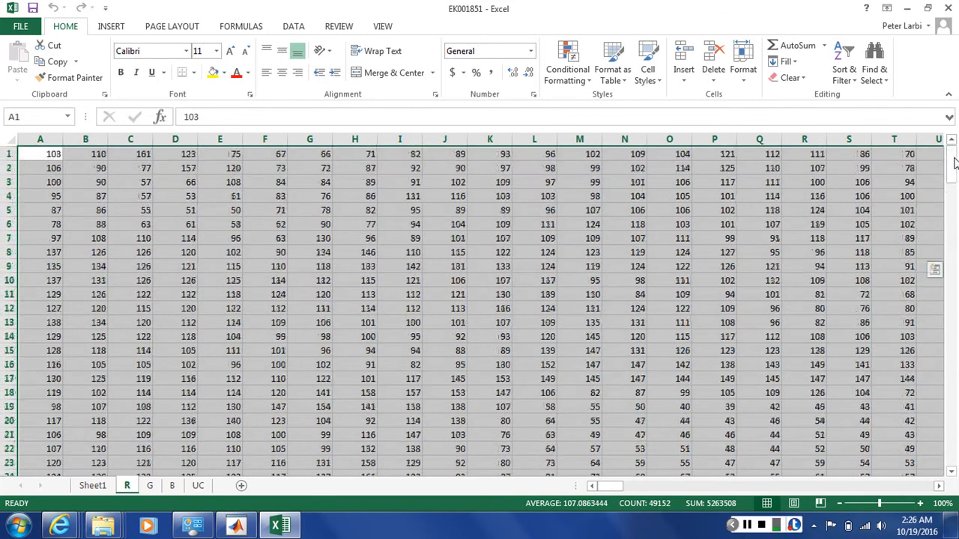
Step: Compare the pixel values on the G and B worksheets with those on the R worksheet
click(149, 486)
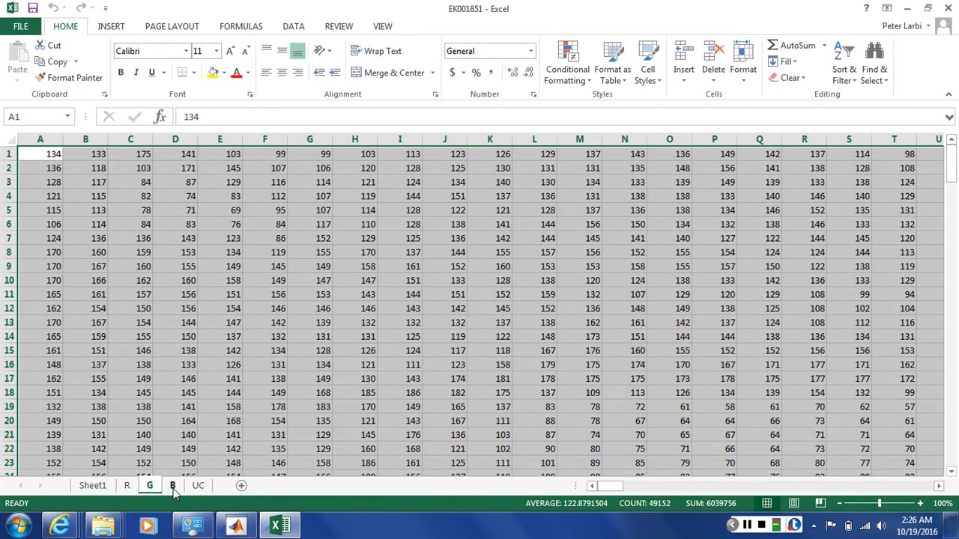
click(173, 487)
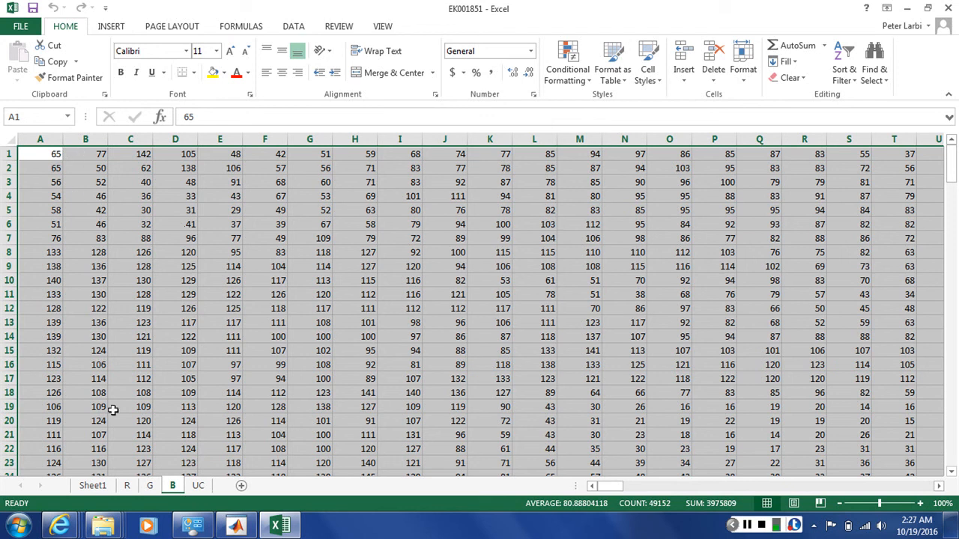
click(128, 486)
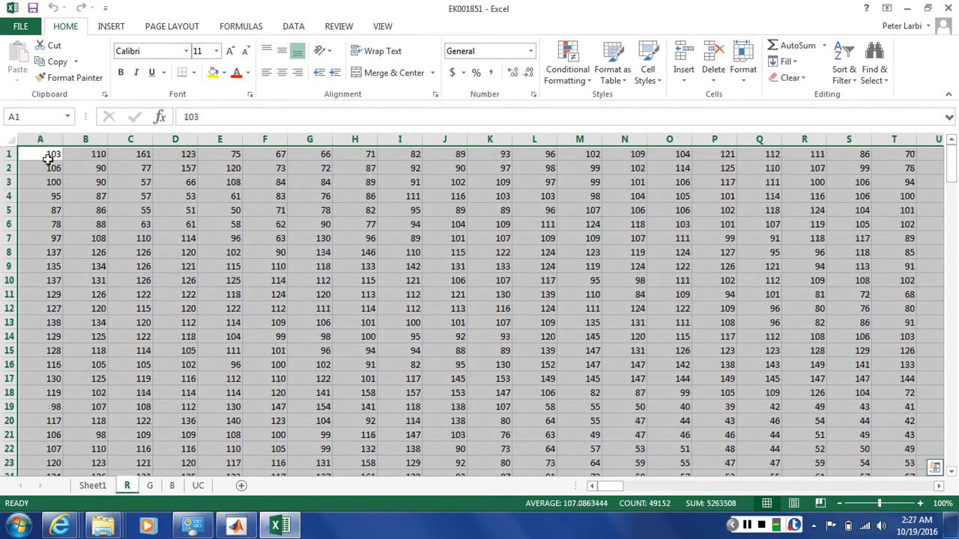
click(151, 485)
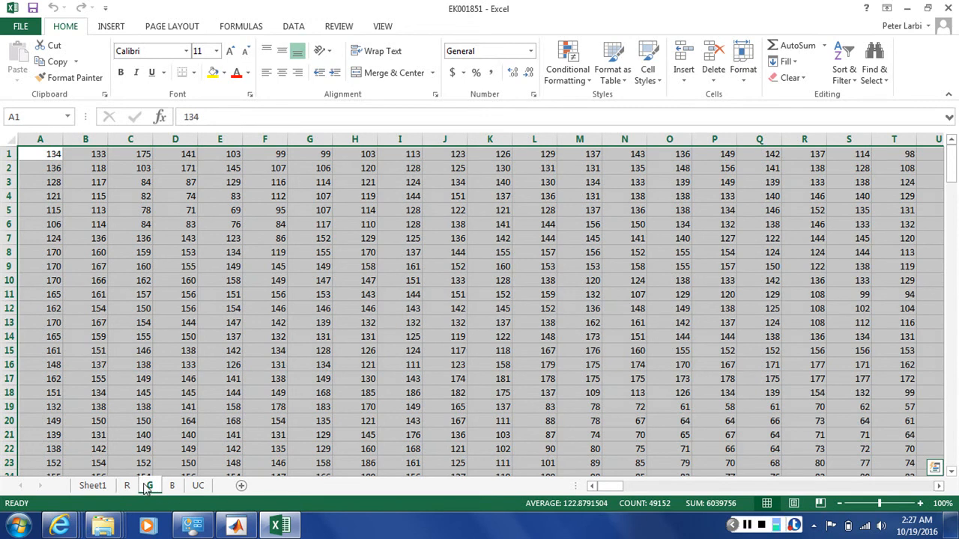
click(173, 485)
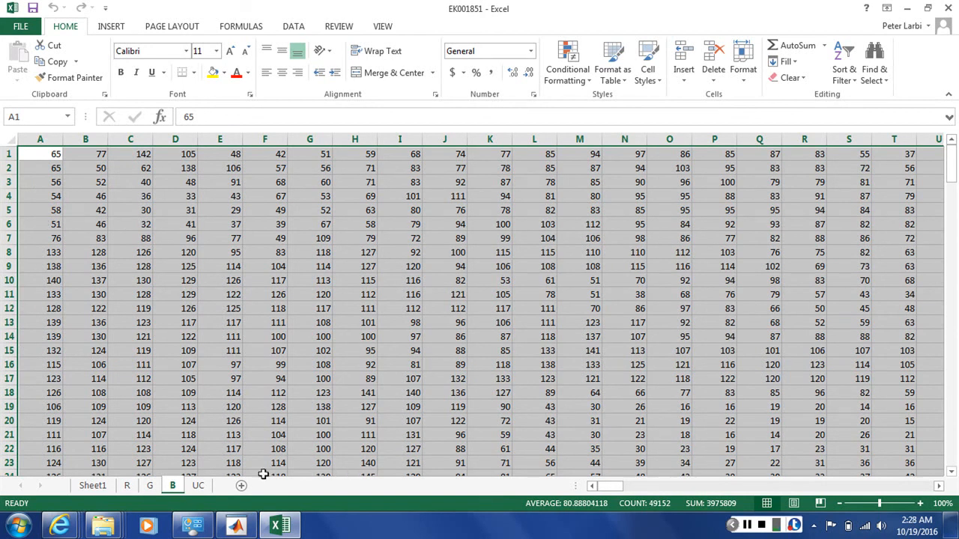
Step: On the UC worksheet, replace the zeros in cells A1, B1 and C1 with the column headings R, G and B
click(199, 487)
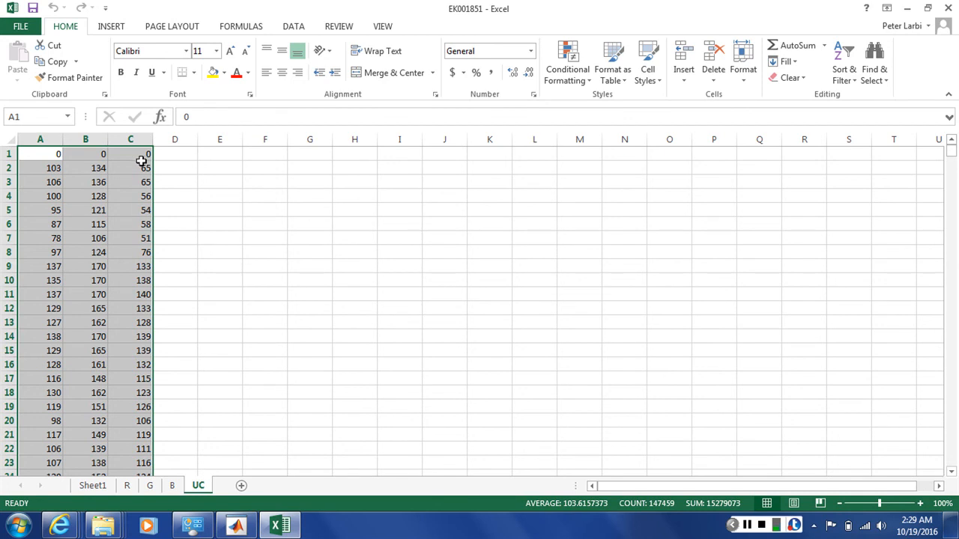
click(56, 153)
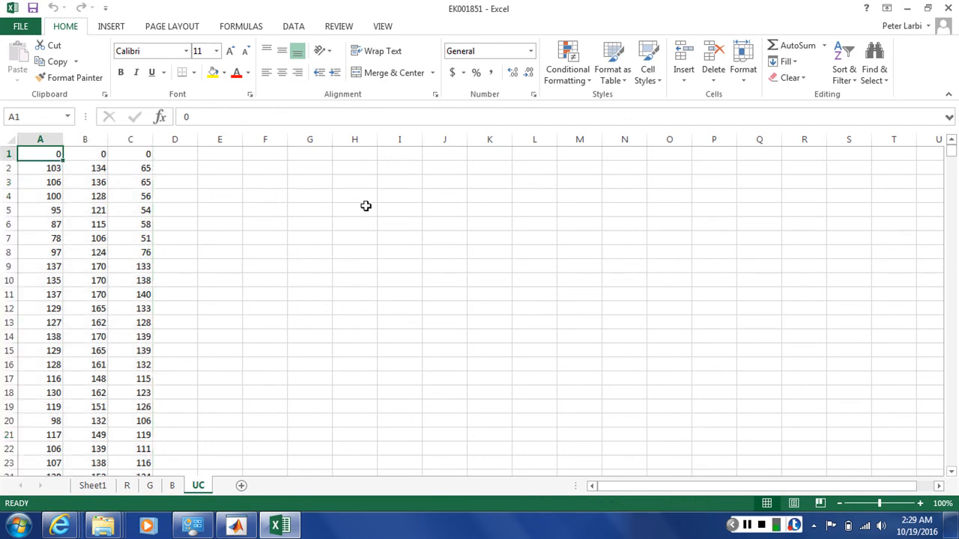
text(R)
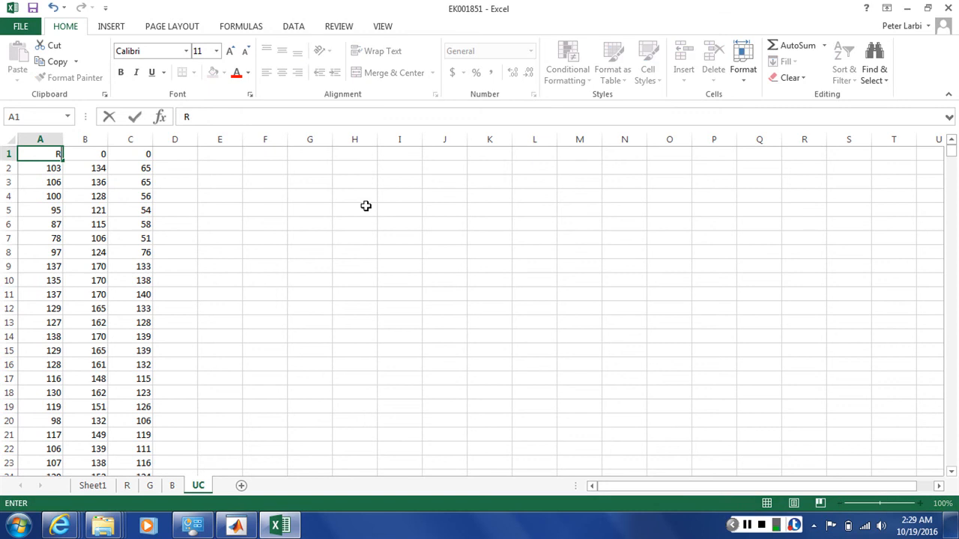
key(Tab)
text(G)
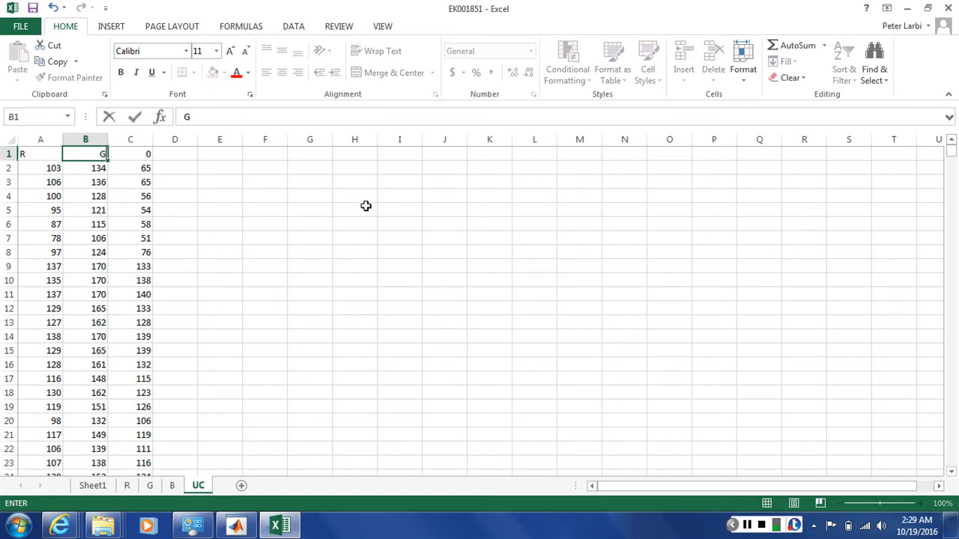
key(Tab)
text(B)
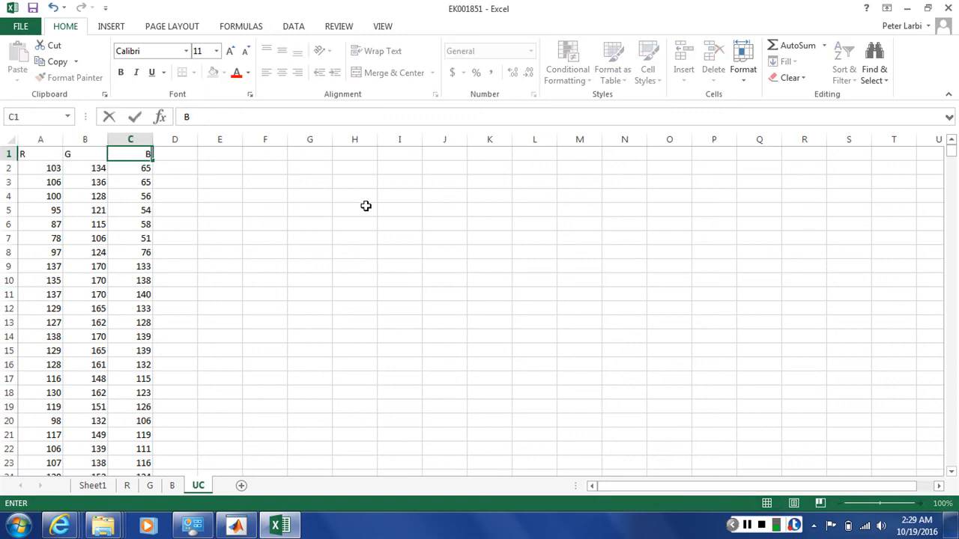
key(Tab)
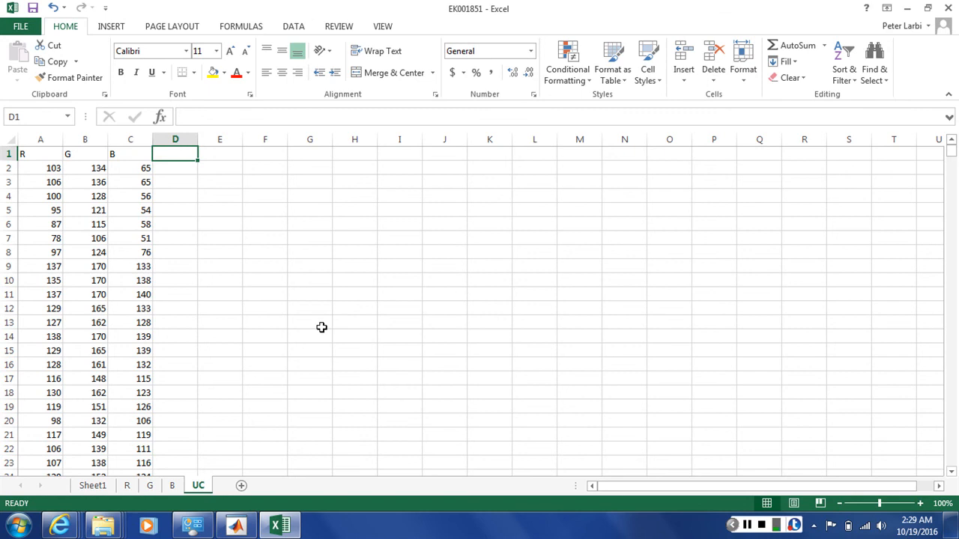
Step: View the exported workbooks beside their images in the IMAGE PROCESSING folder window, and minimize that window
click(108, 528)
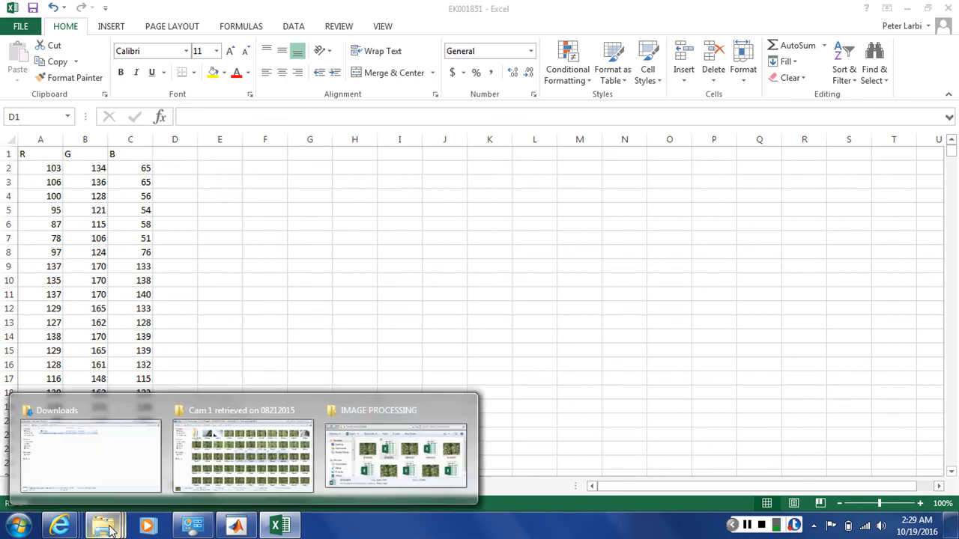
click(379, 449)
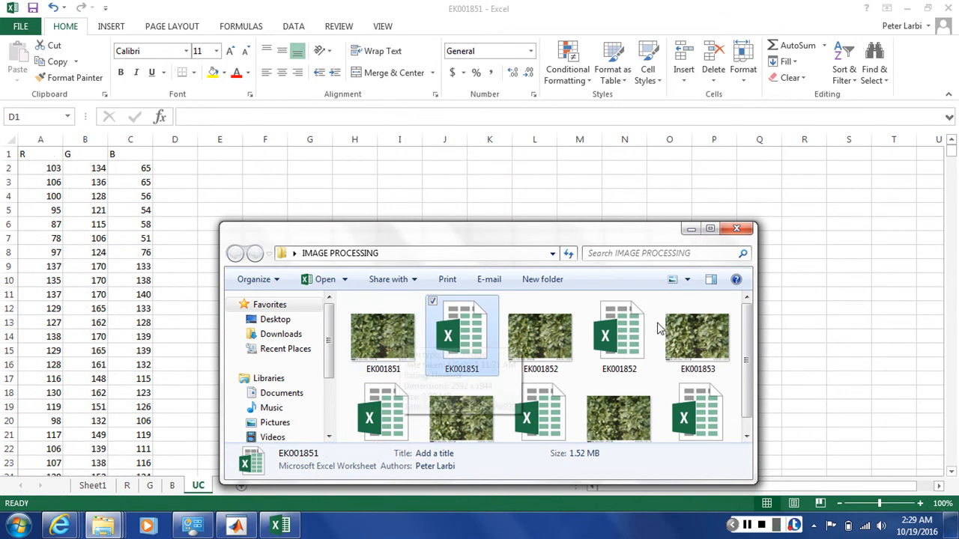
click(691, 229)
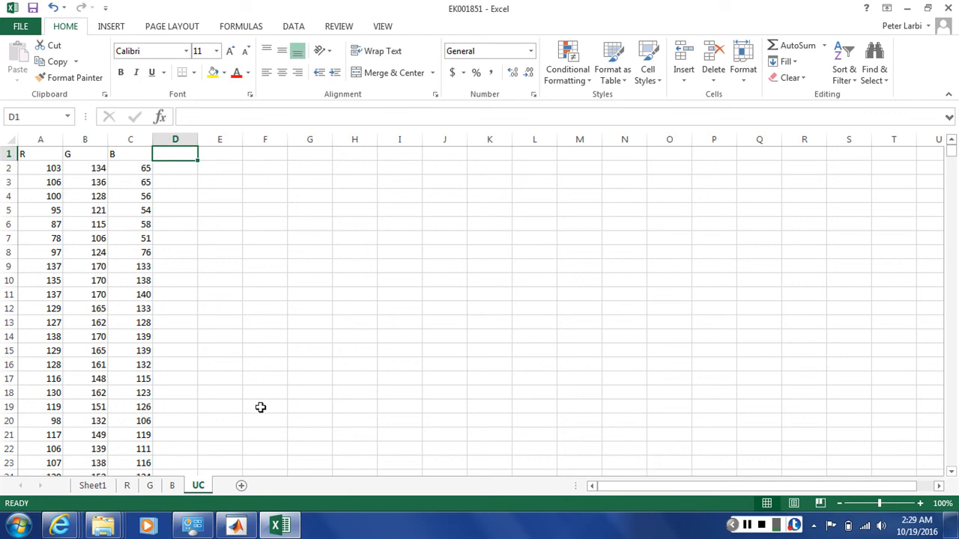
Step: View the R worksheet of the EK001851 workbook again and switch to the RGB2X window
click(127, 486)
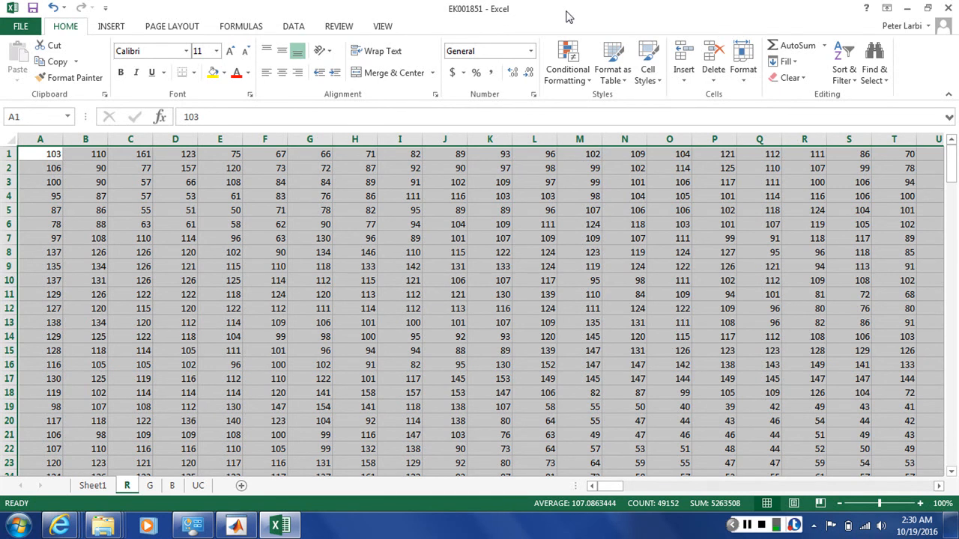
click(238, 527)
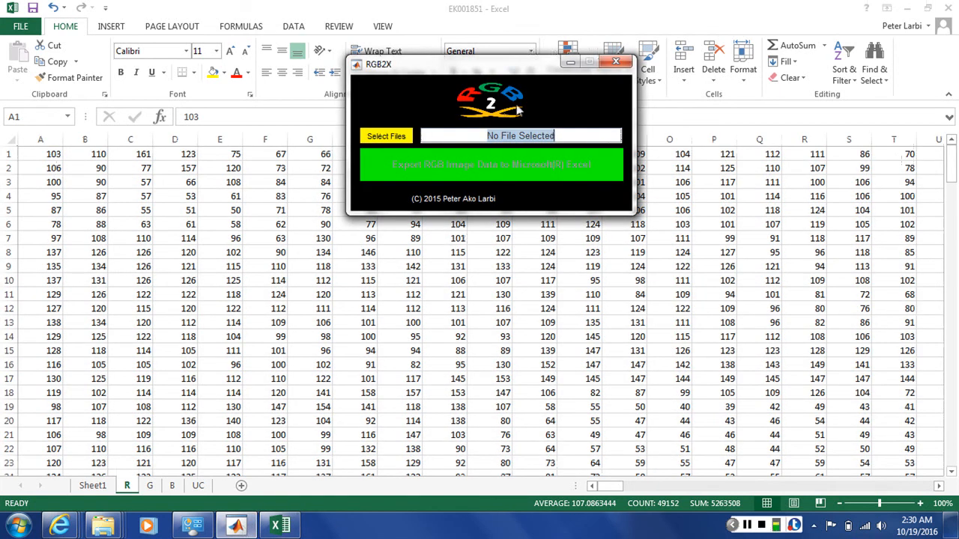